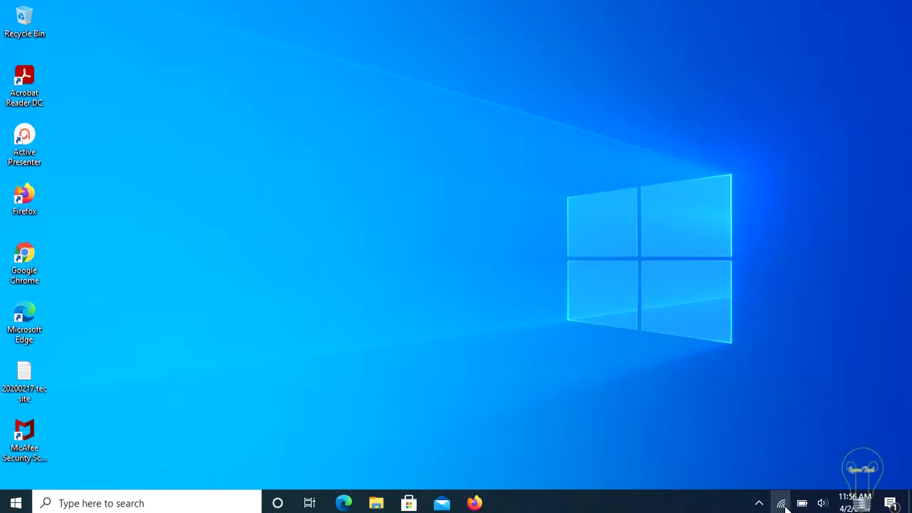
Connect the PC to the open TP-Link_Extender Wi-Fi network.
left_click(782, 503)
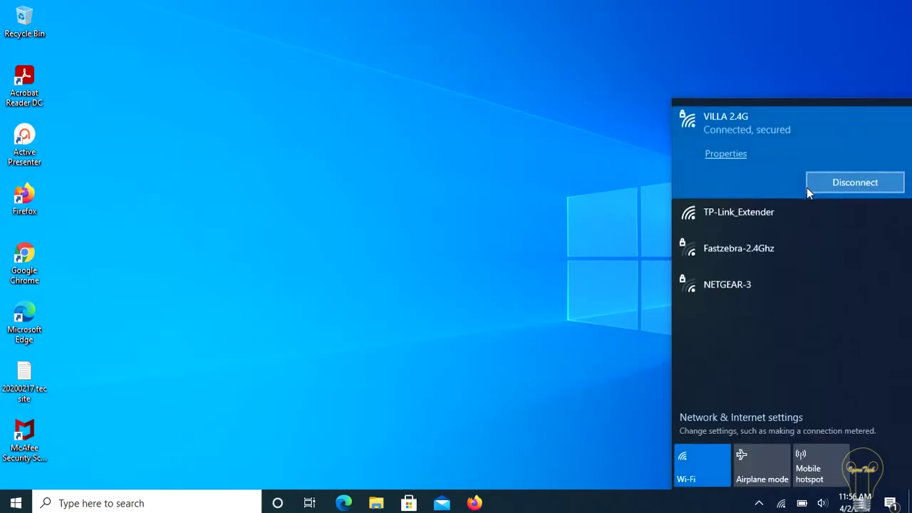
left_click(748, 214)
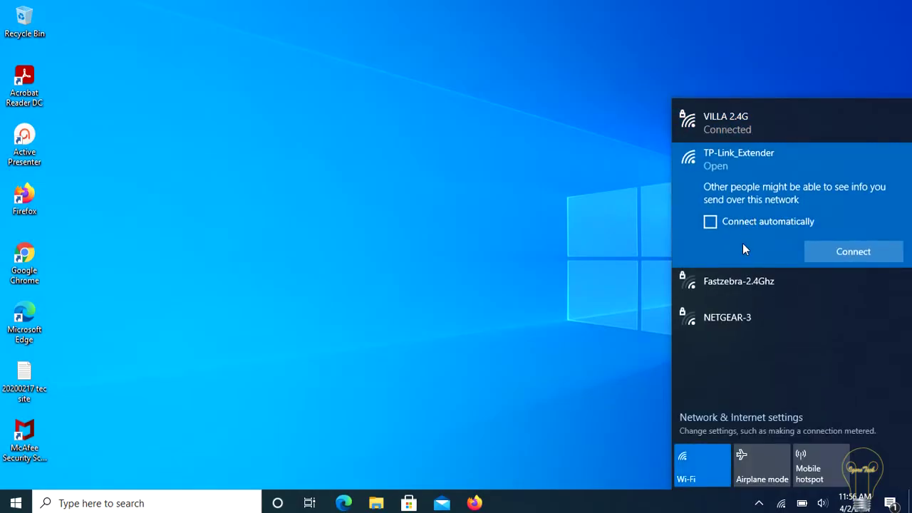
left_click(844, 251)
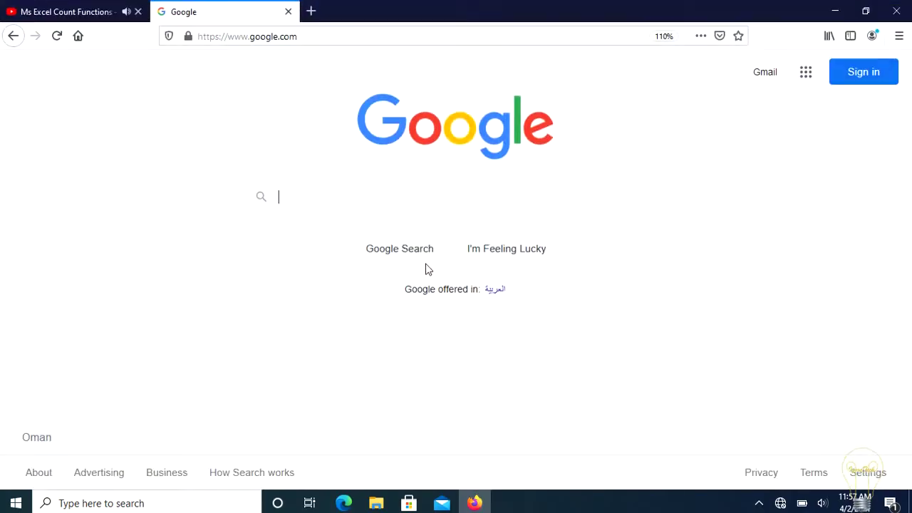
Load tplinkrepeater.net and create a confirmed management login password, without saving it in Firefox.
left_click(306, 36)
type("tpli")
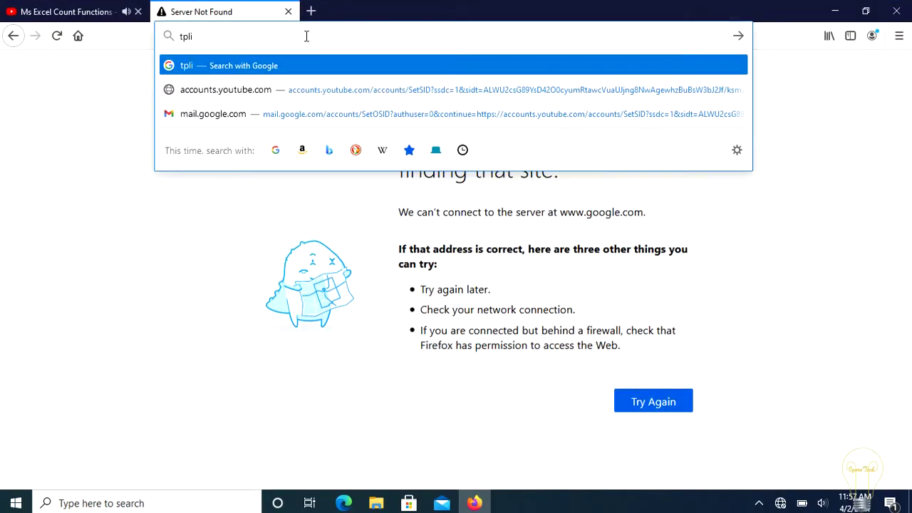
type("nkrepeater.")
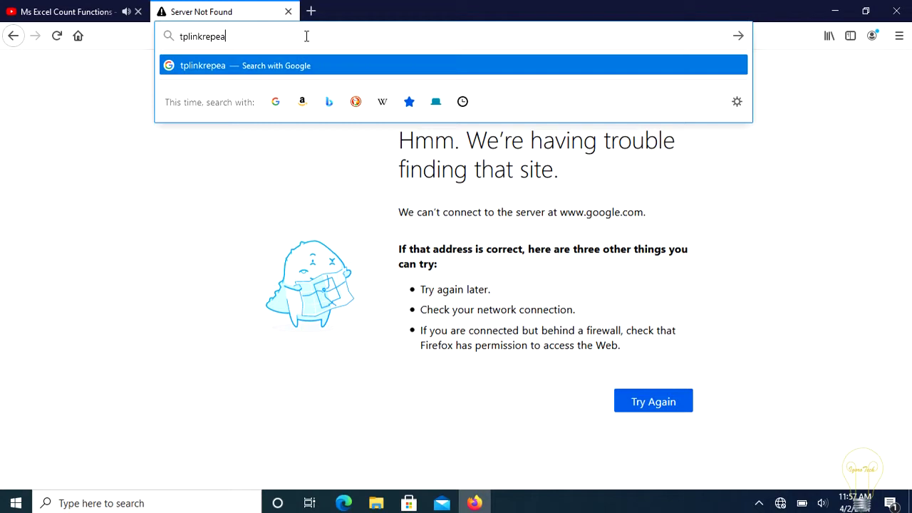
type("net")
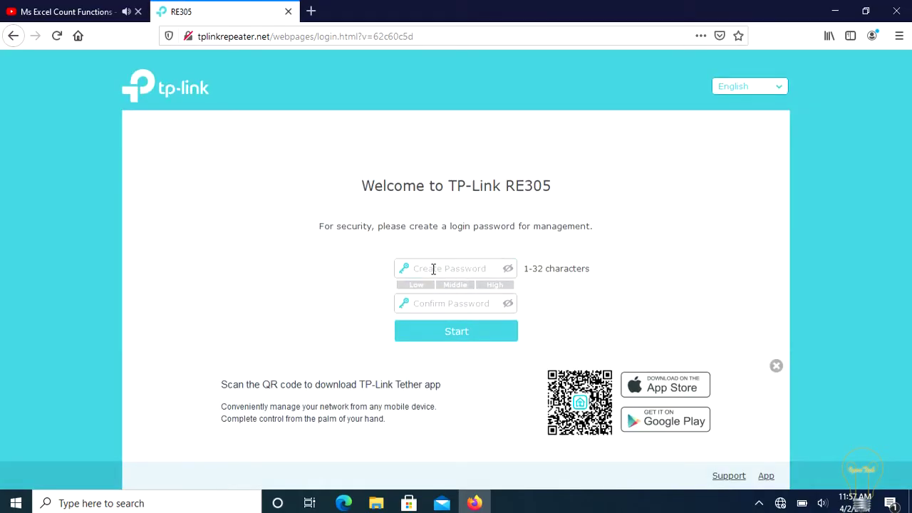
left_click(433, 269)
key("Tab")
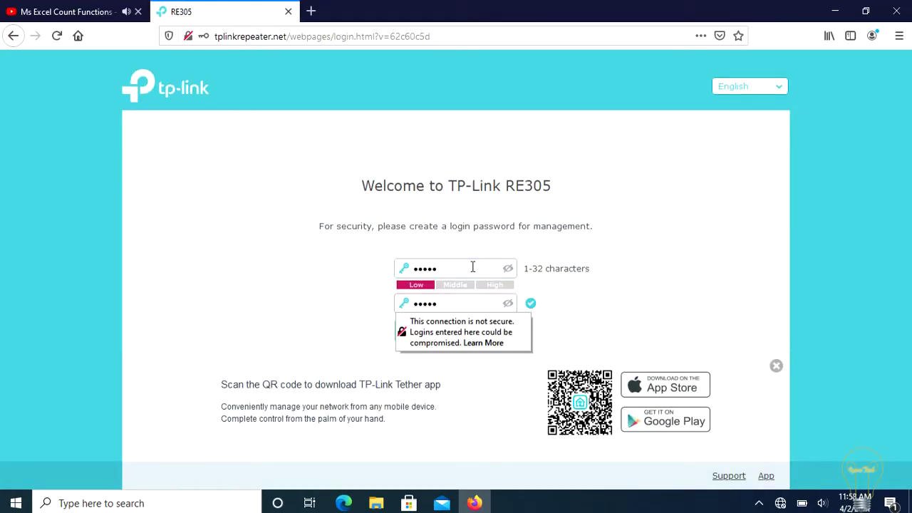
key("Return")
left_click(362, 158)
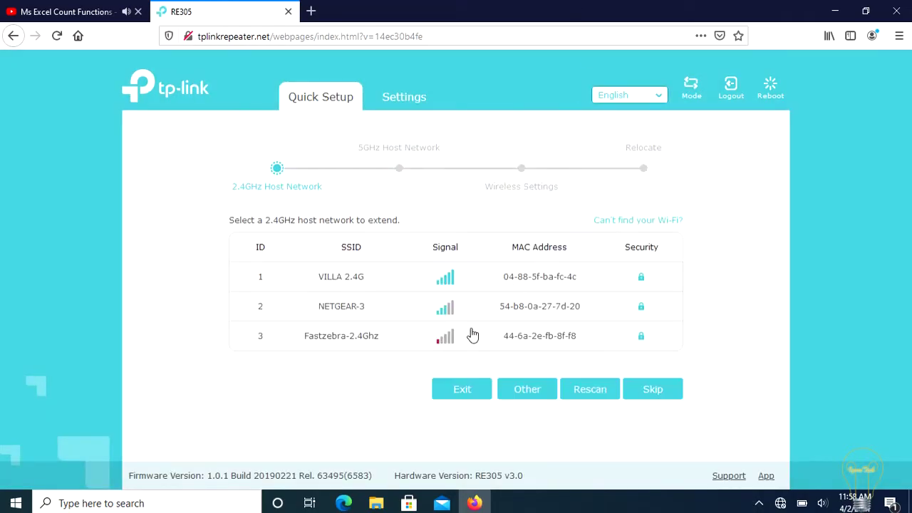
Choose VILLA 2.4G as the 2.4GHz host with its password, then pick VILLA 5G. as the 5GHz host.
left_click(465, 291)
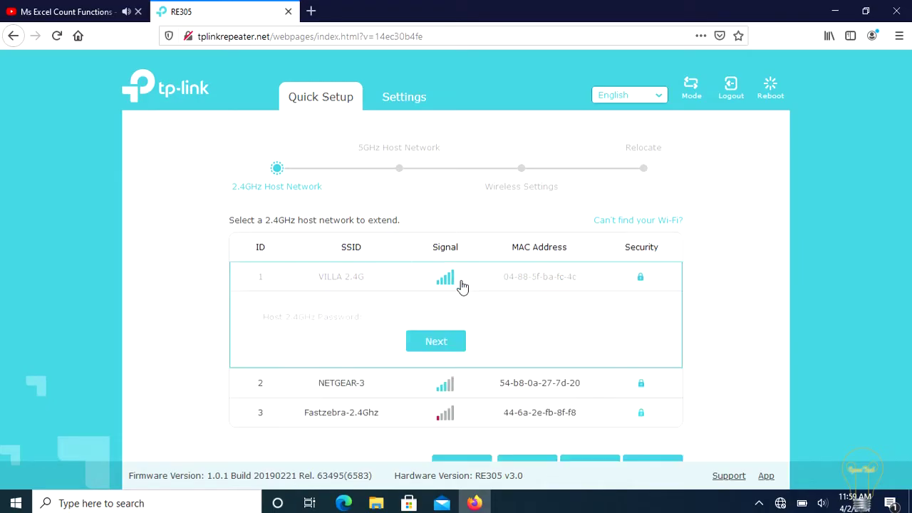
left_click(457, 317)
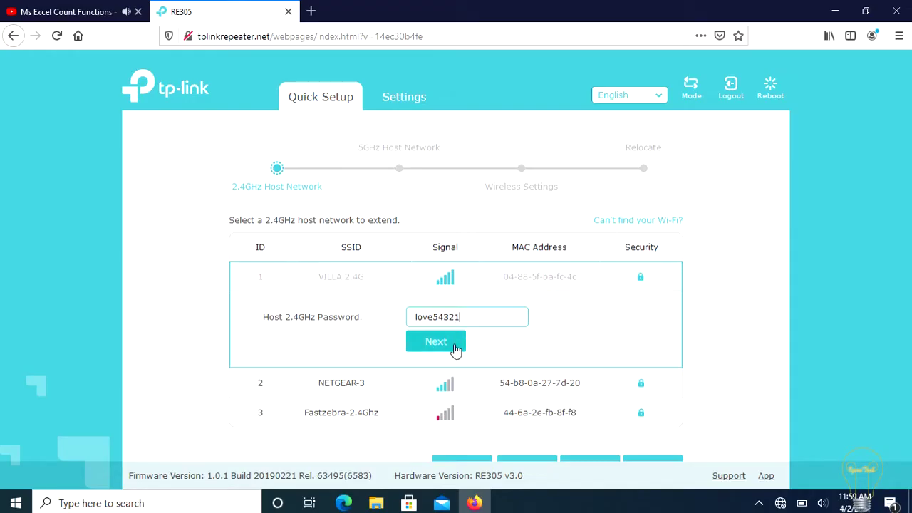
left_click(456, 349)
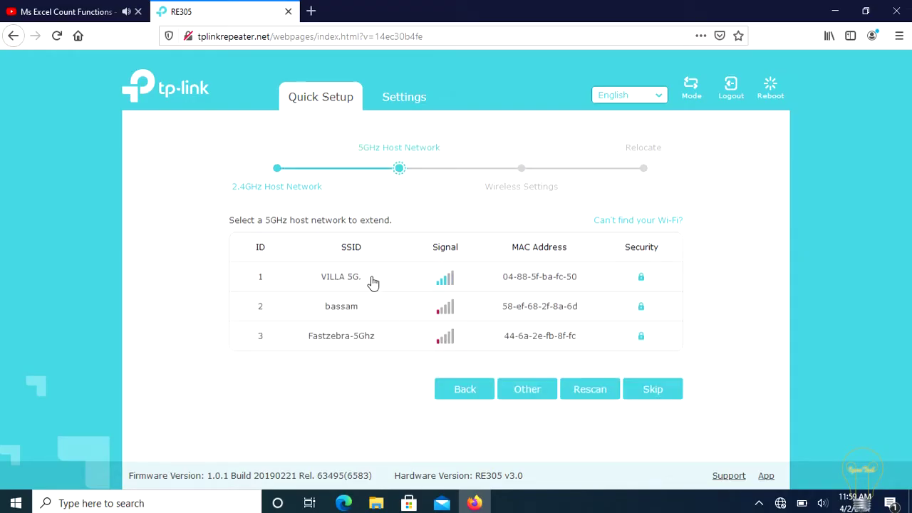
left_click(451, 283)
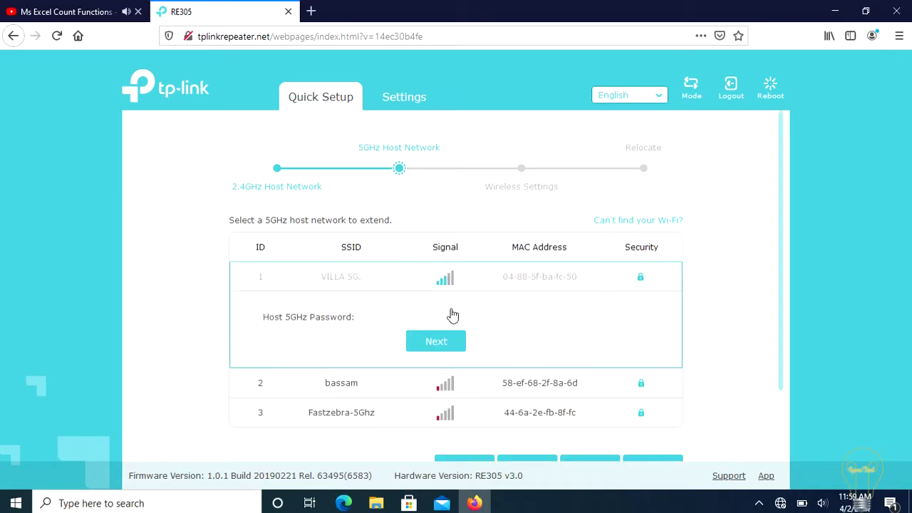
left_click(452, 321)
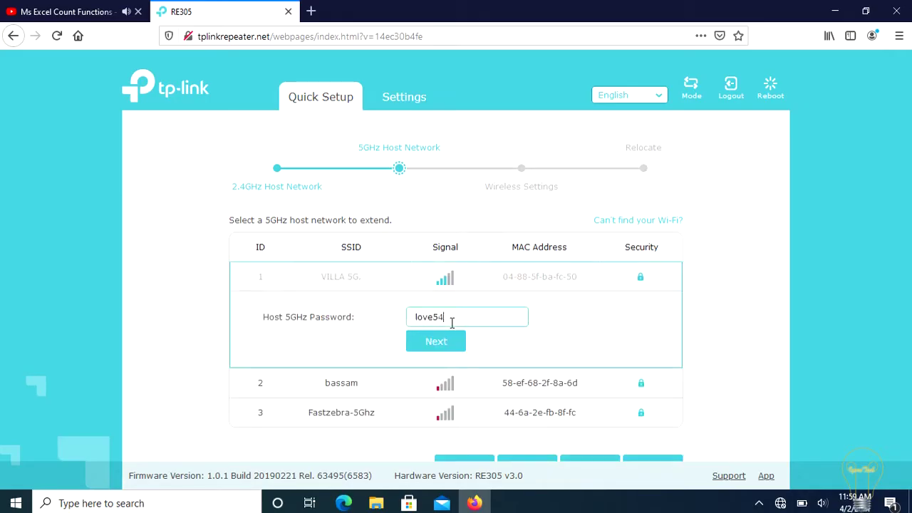
Confirm both host passwords and apply the VILLA 2.4G_EXT and VILLA 5G._EXT extended networks.
left_click(461, 346)
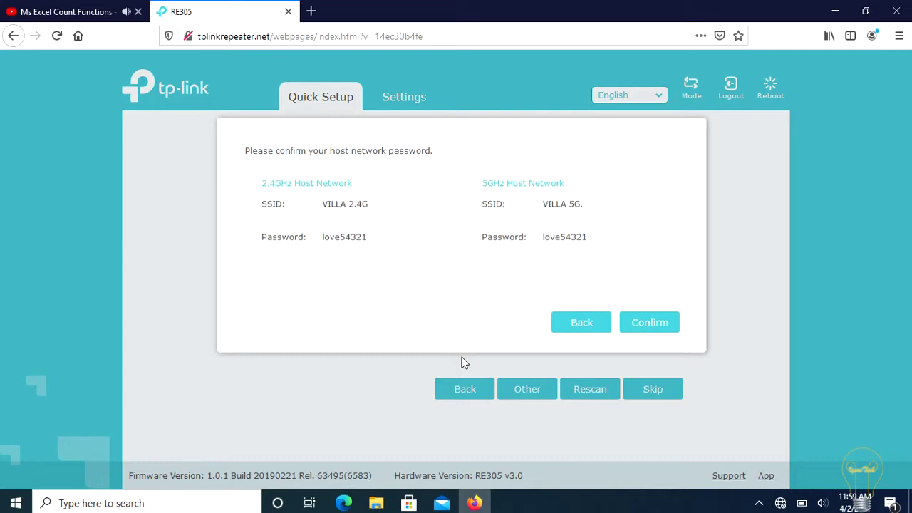
left_click(648, 322)
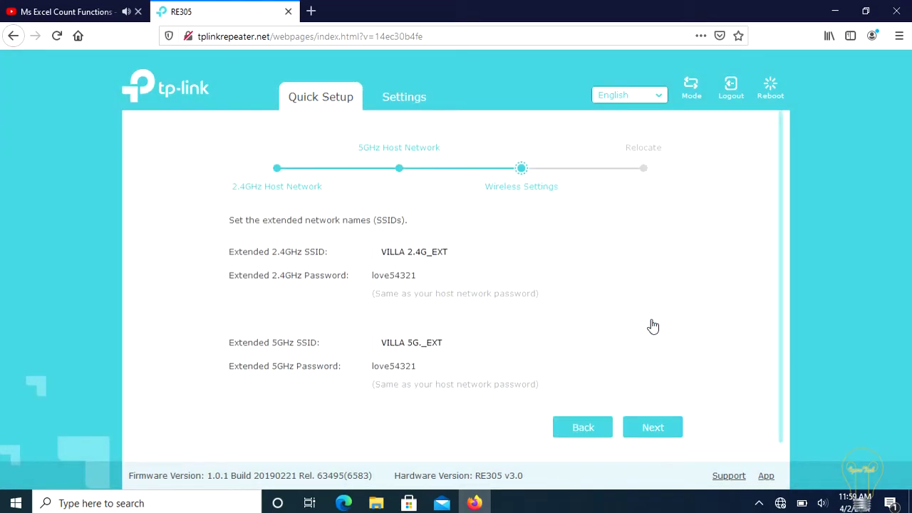
left_click(653, 427)
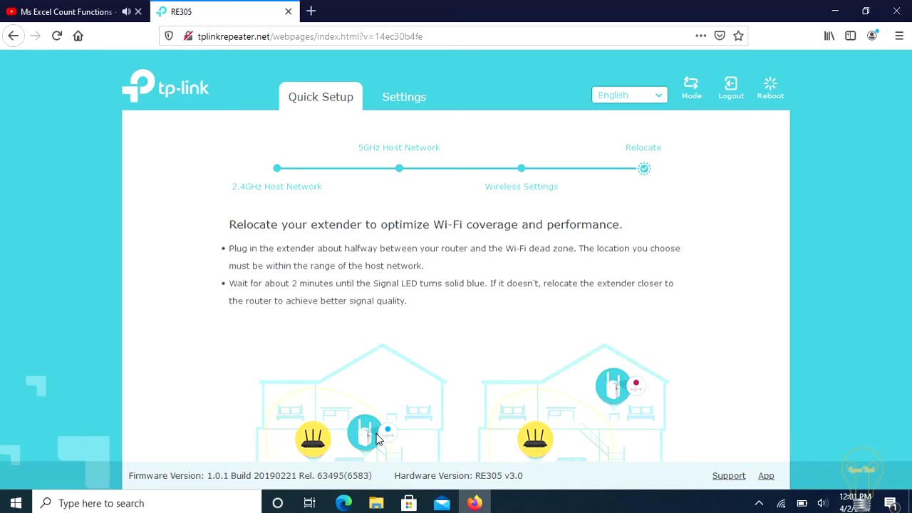
Join the VILLA 2.4G_EXT Wi-Fi network using its security key.
left_click(782, 504)
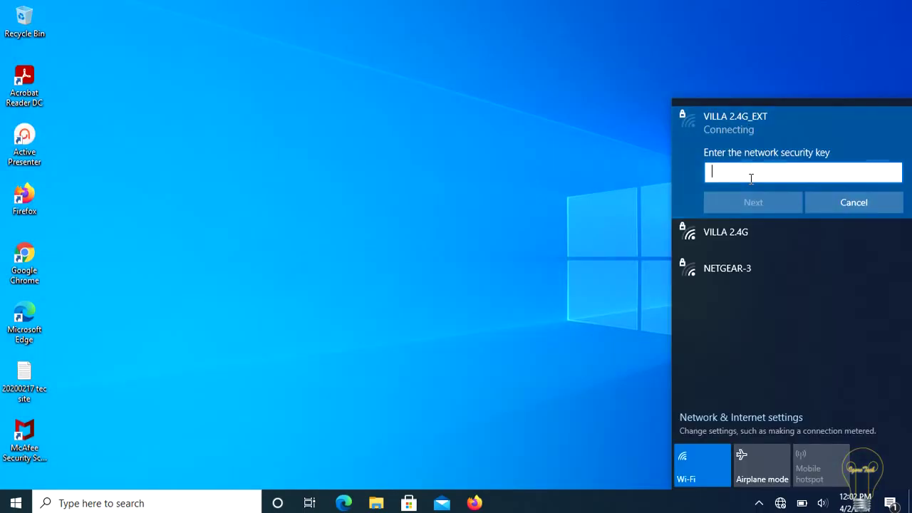
type("••")
left_click(753, 202)
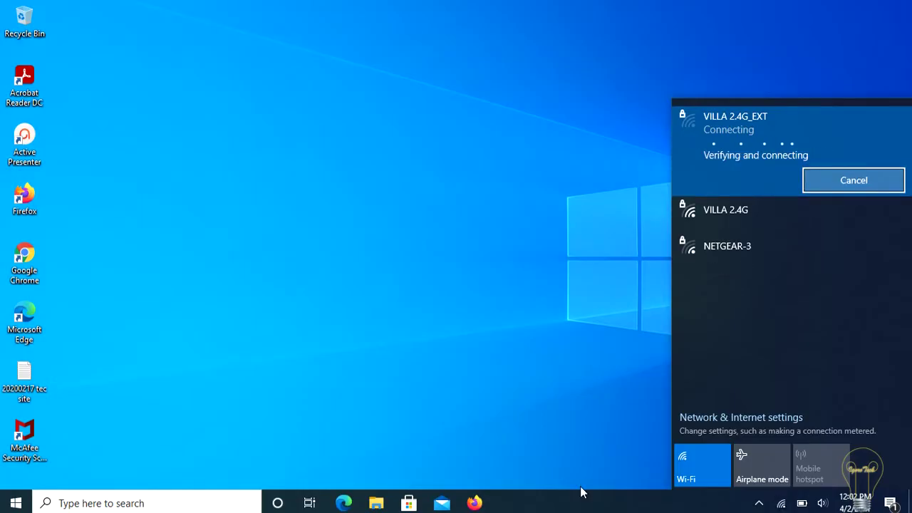
Reload tplinkrepeater.net and log in with the management password, declining Firefox's save offer.
left_click(476, 503)
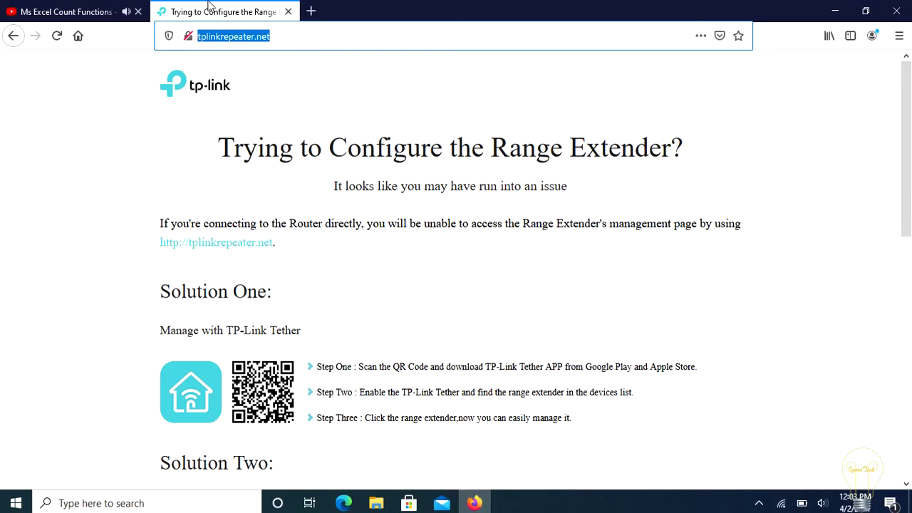
left_click(301, 35)
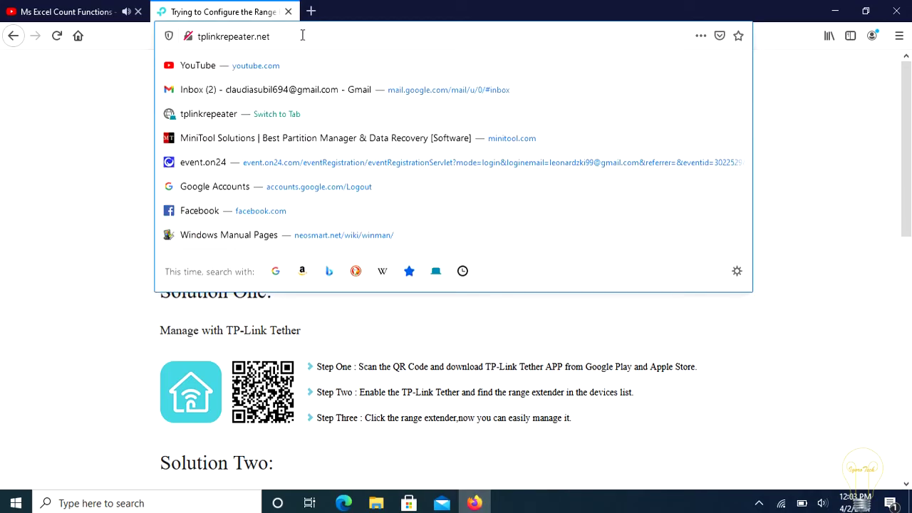
key("Return")
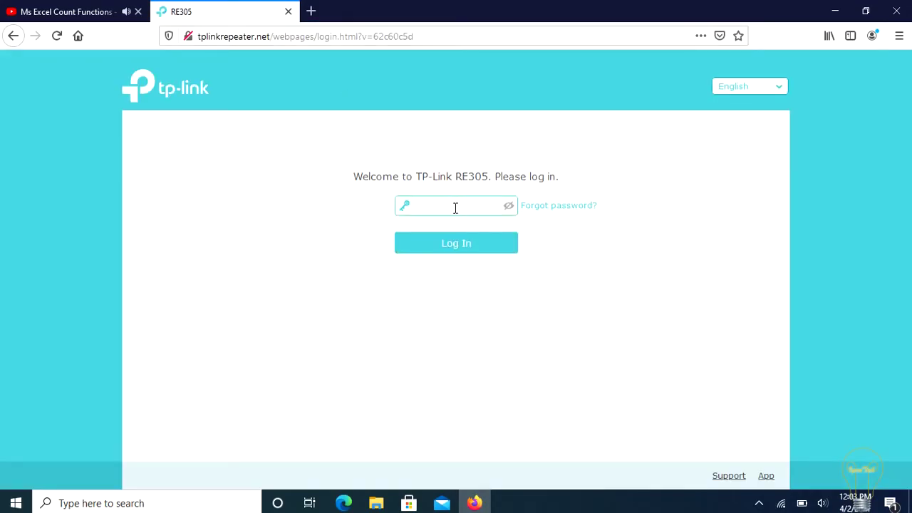
type("*")
key("Return")
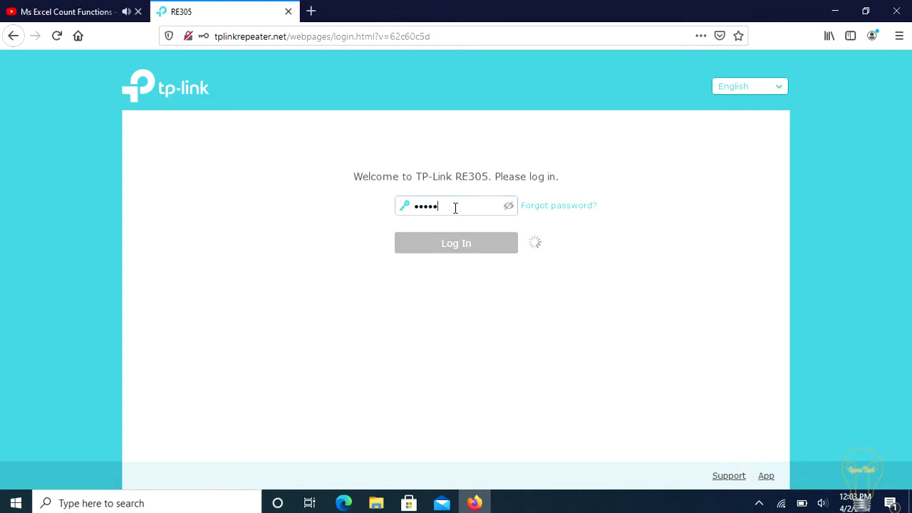
left_click(384, 160)
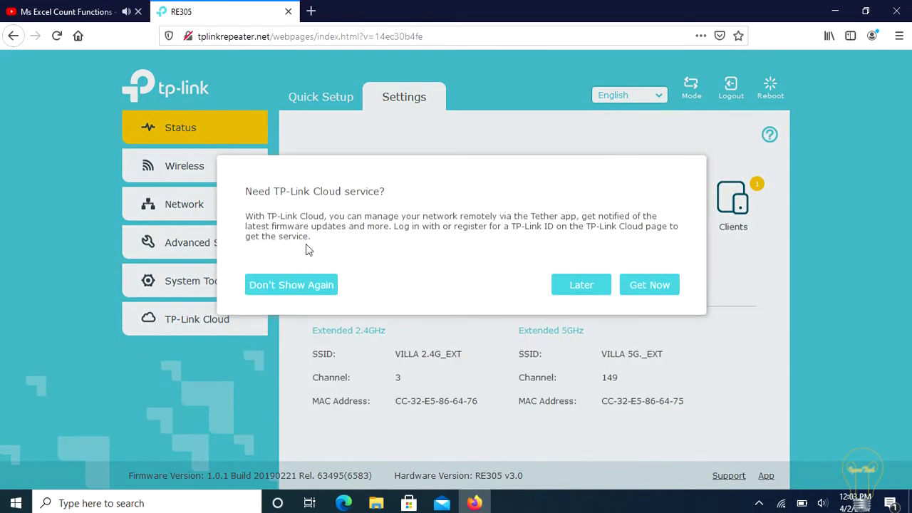
Postpone the cloud offer and rename the extended networks to Lander M 2.4G and Lander M 5G.
left_click(581, 284)
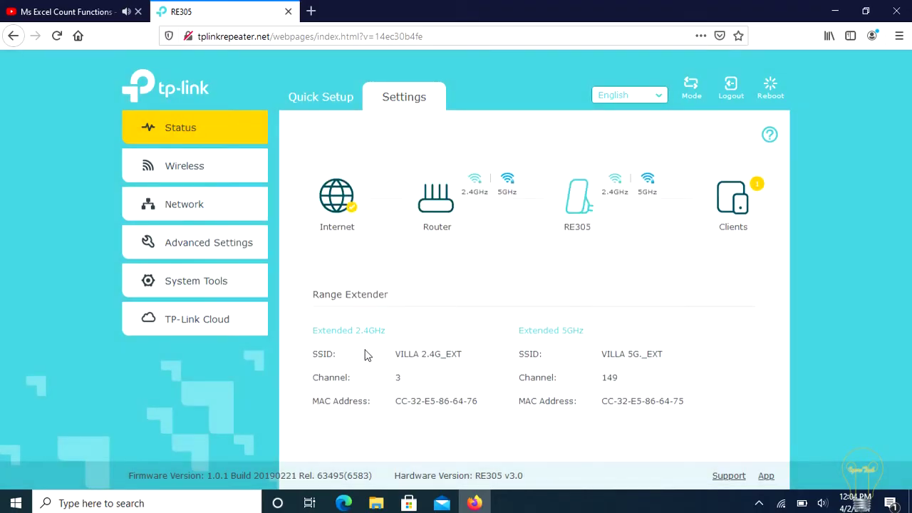
left_click(201, 175)
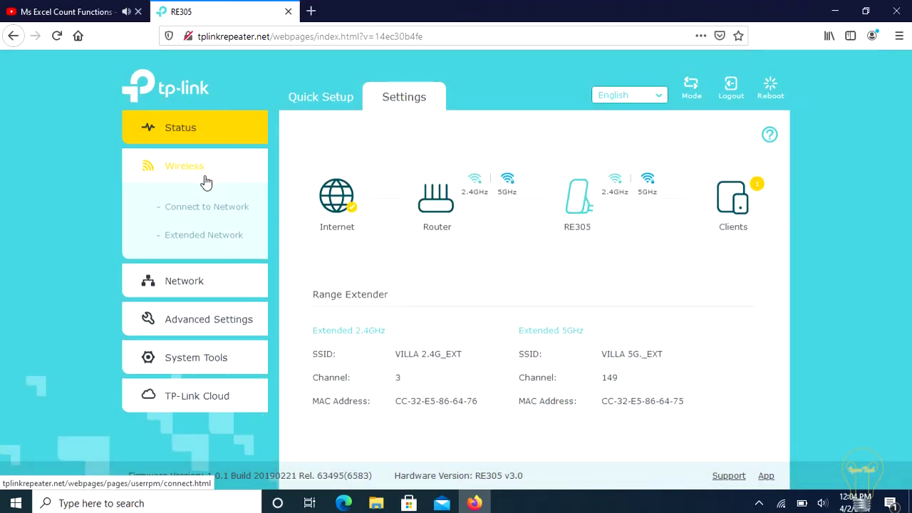
left_click(228, 245)
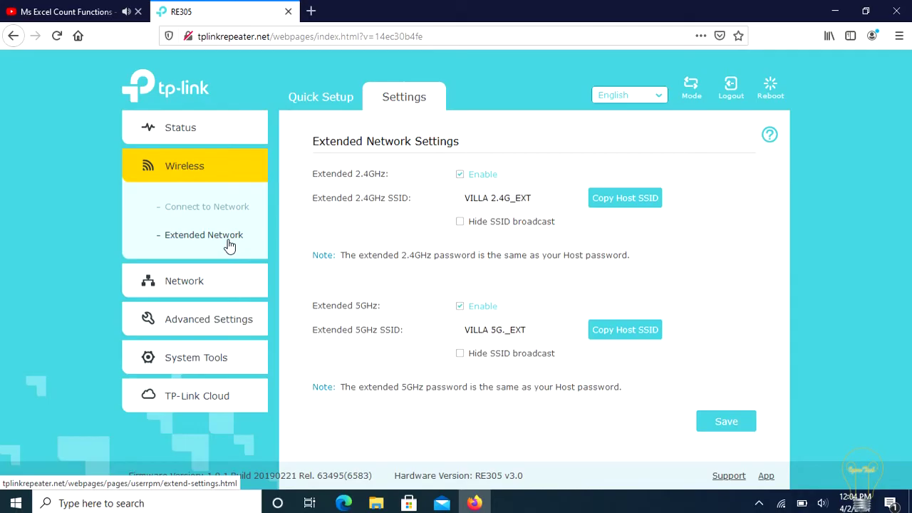
triple_click(557, 205)
type("Lander M 2.4G")
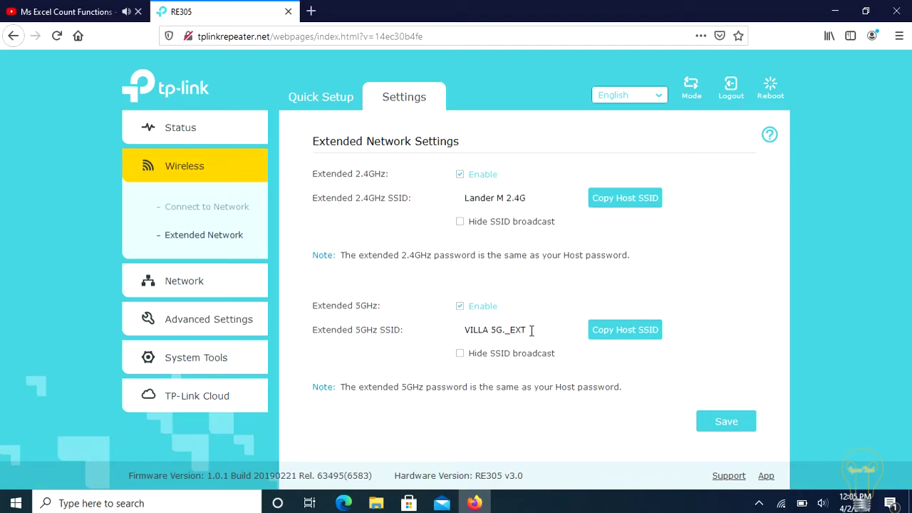
triple_click(434, 330)
type("Lander M 5G")
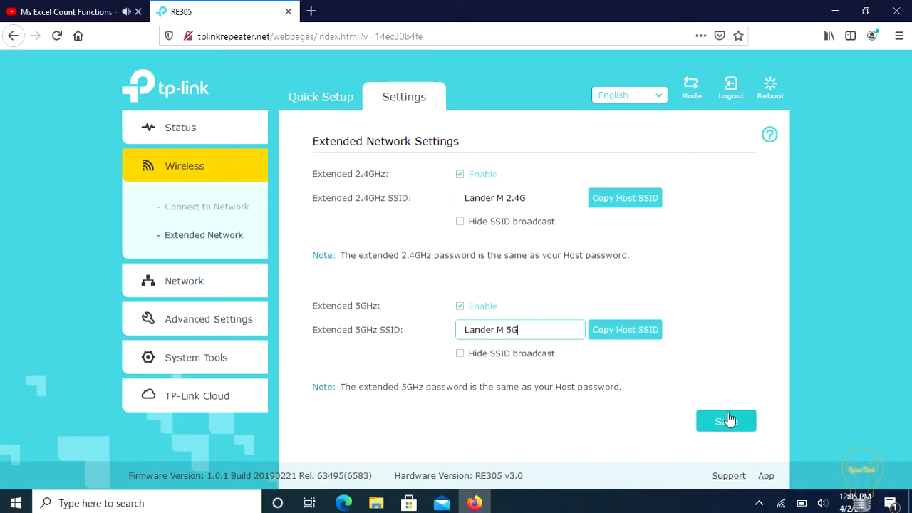
left_click(726, 421)
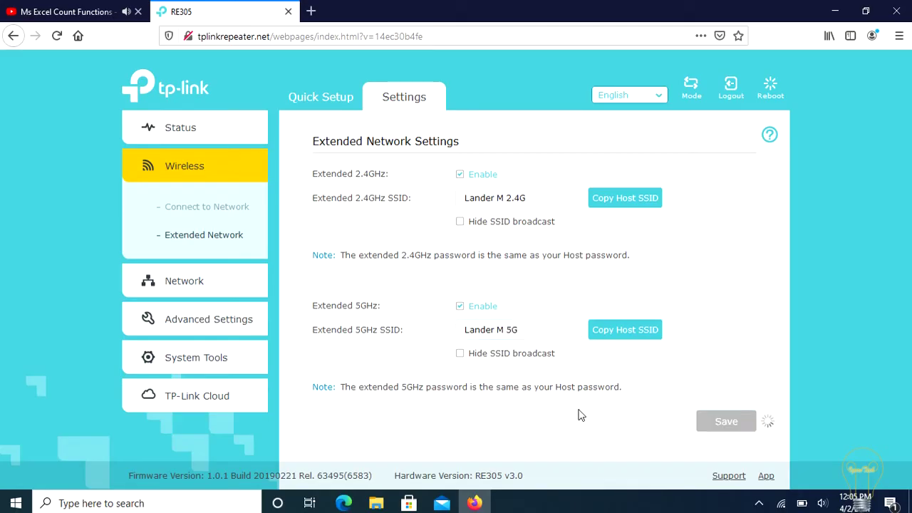
Turn Wi-Fi on and connect to Lander M 2.4G with its security key, allowing discovery.
left_click(835, 11)
left_click(782, 503)
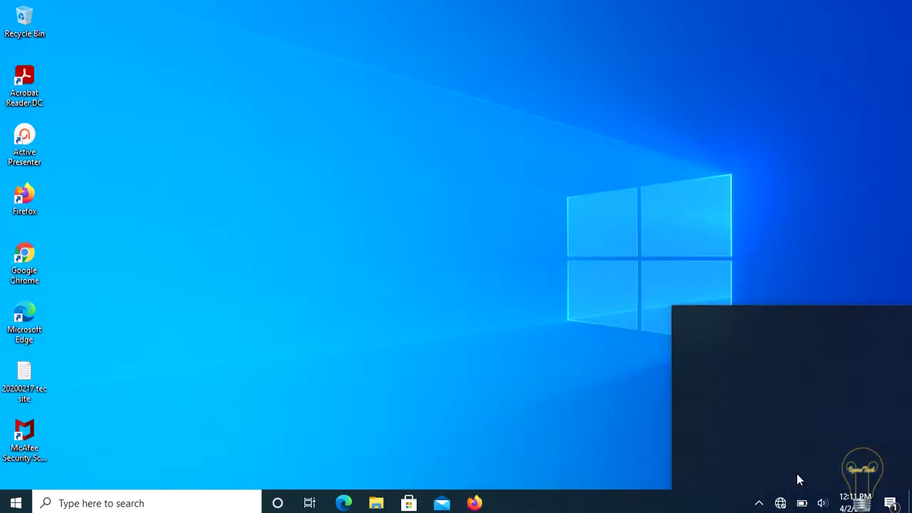
left_click(719, 476)
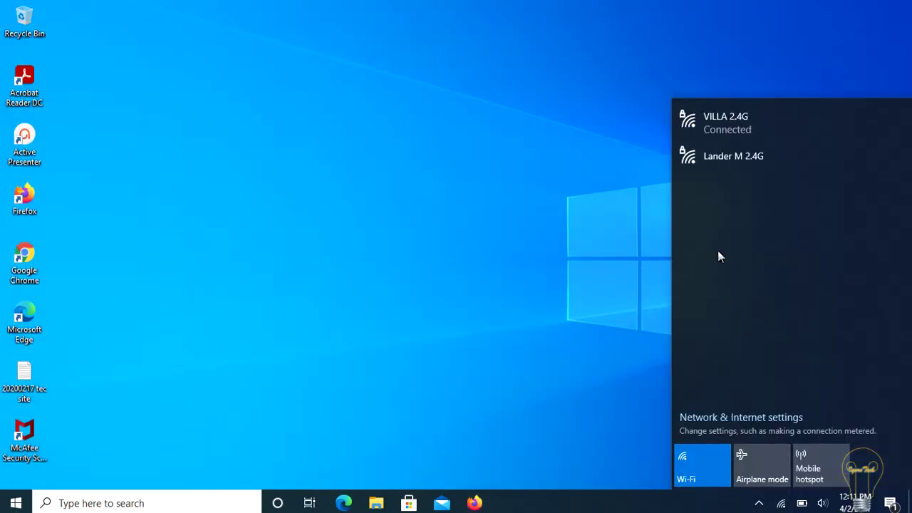
left_click(719, 159)
left_click(843, 221)
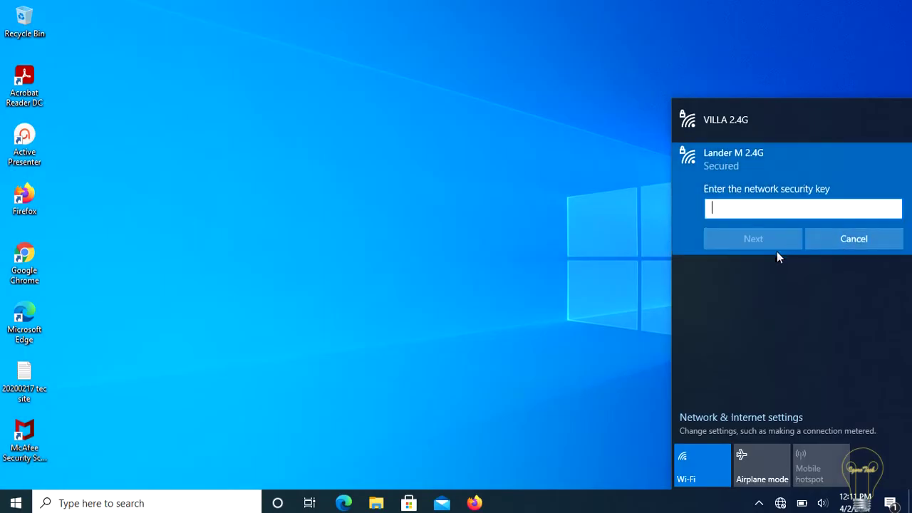
type("••••••••")
left_click(753, 239)
left_click(756, 281)
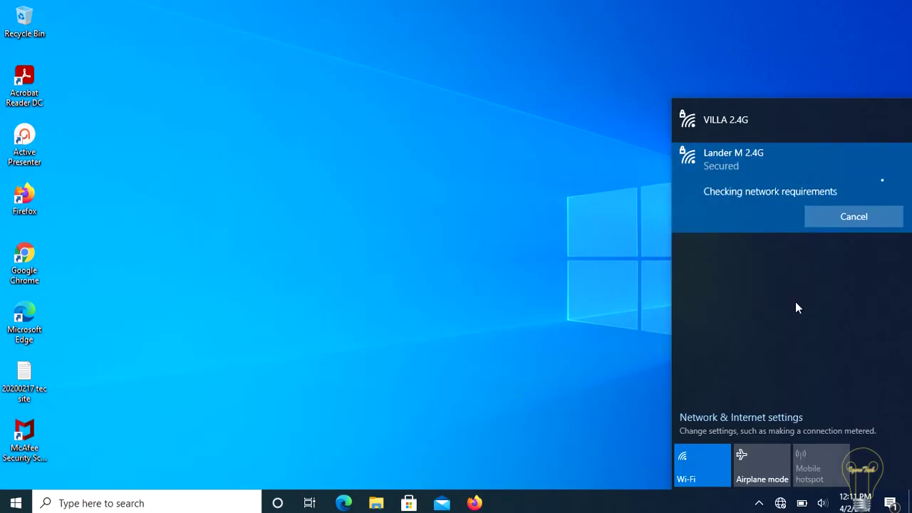
Review the Lander M 2.4G connection's properties.
left_click(725, 153)
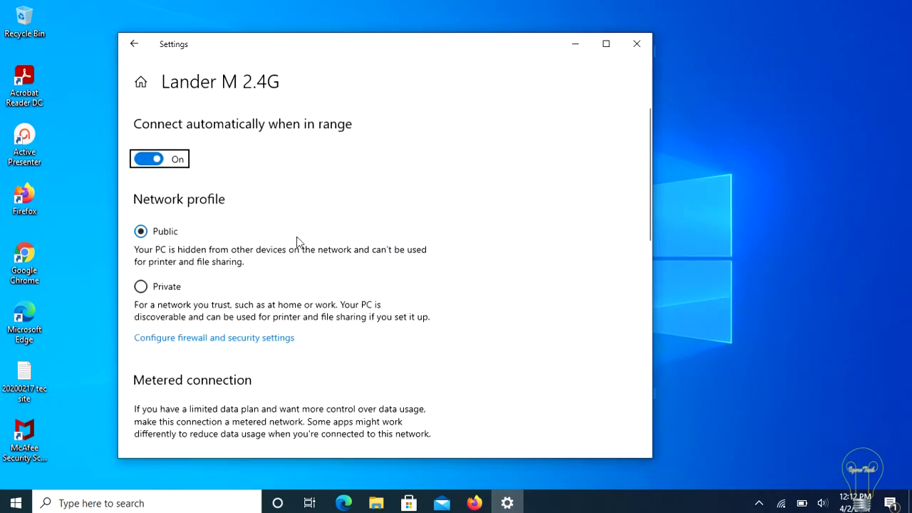
scroll(361, 247, "down", 6)
scroll(361, 248, "down", 4)
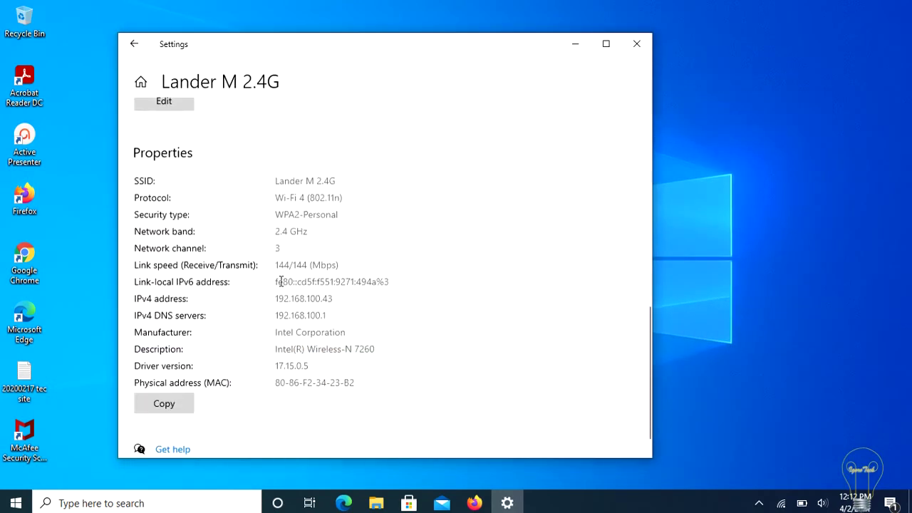
scroll(286, 314, "down", 1)
Close the properties window and run a Speedtest by Ookla test: 8 ms ping, 80.19/11.20 Mbps.
scroll(381, 292, "up", 2)
left_click(637, 41)
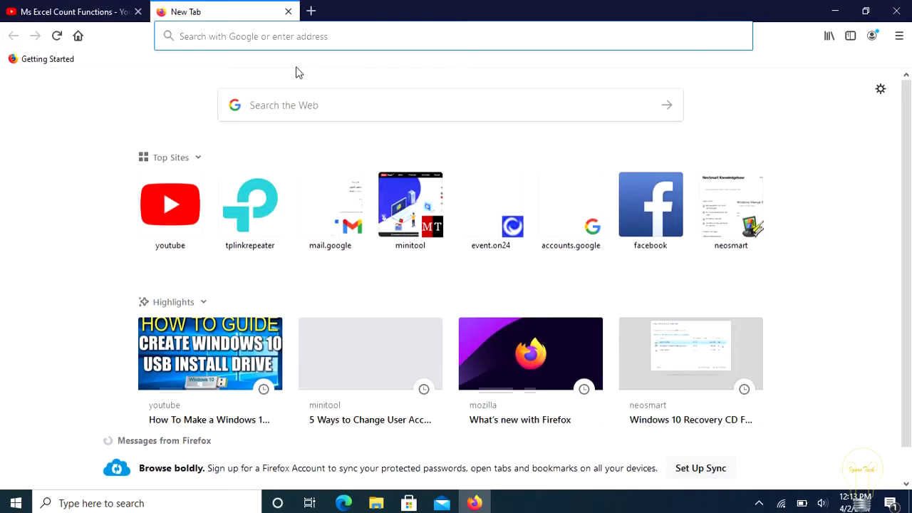
left_click(317, 36)
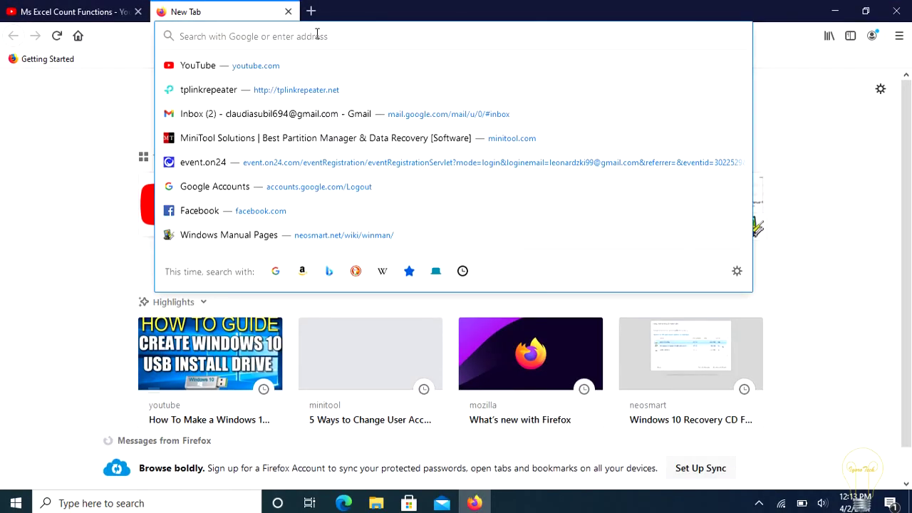
type("speed")
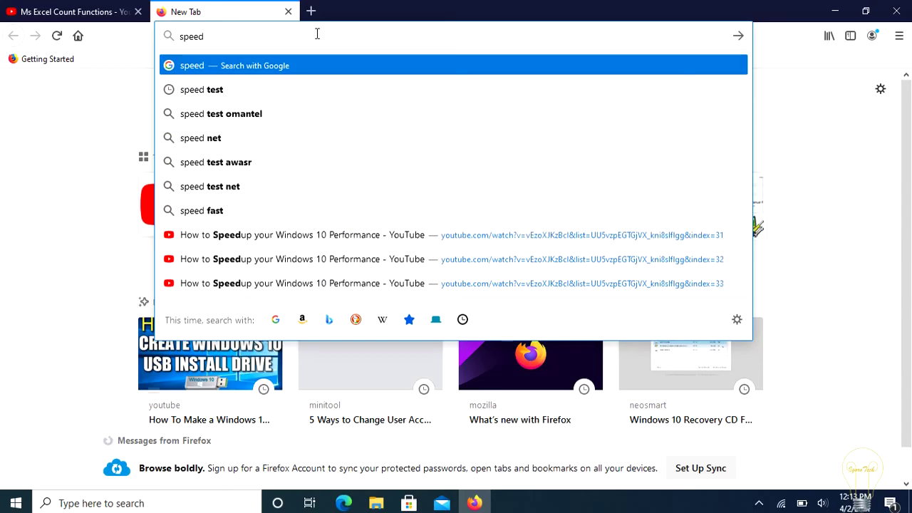
key("Down")
key("Return")
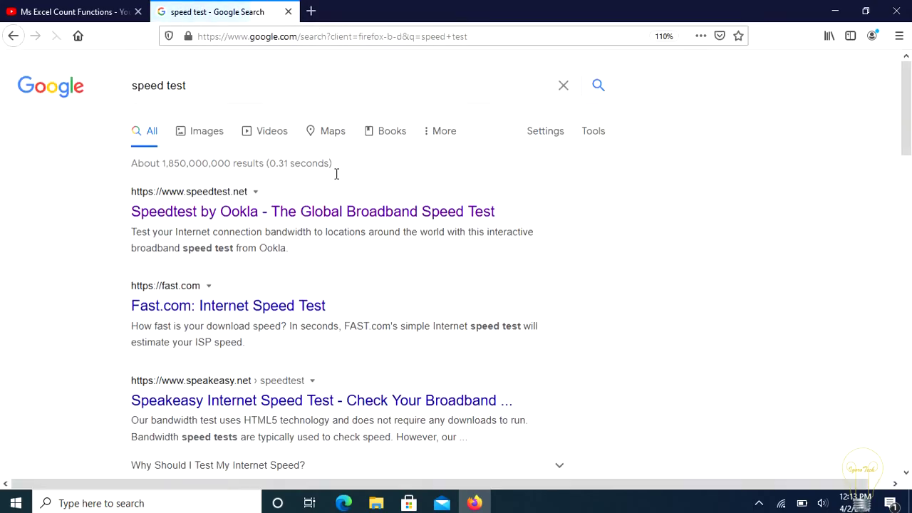
left_click(354, 212)
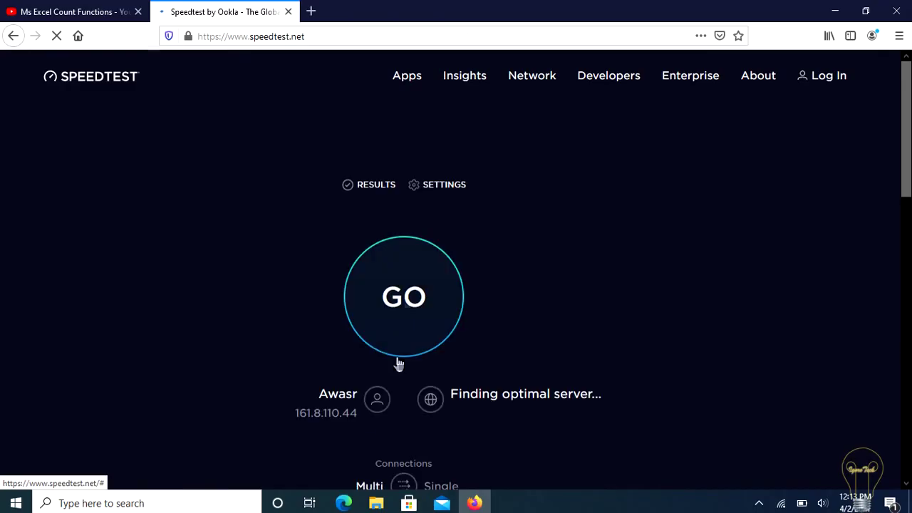
left_click(401, 353)
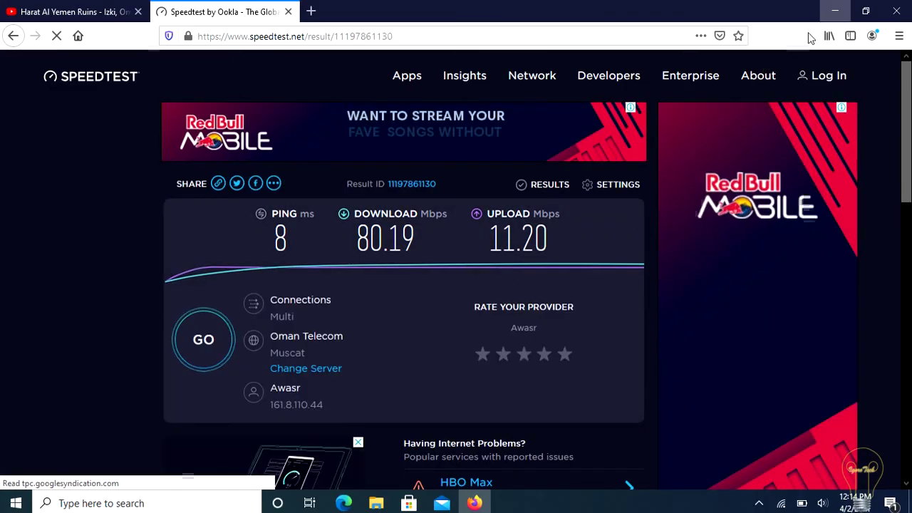
mouse_move(758, 75)
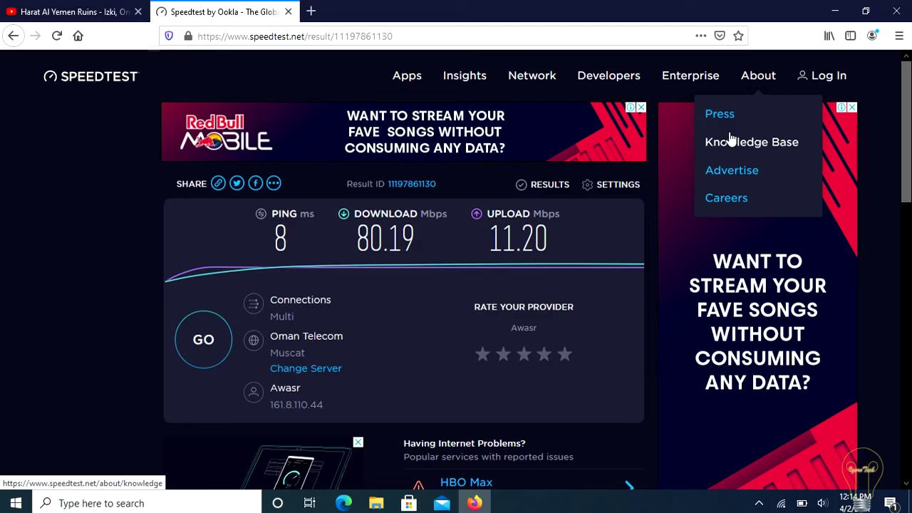